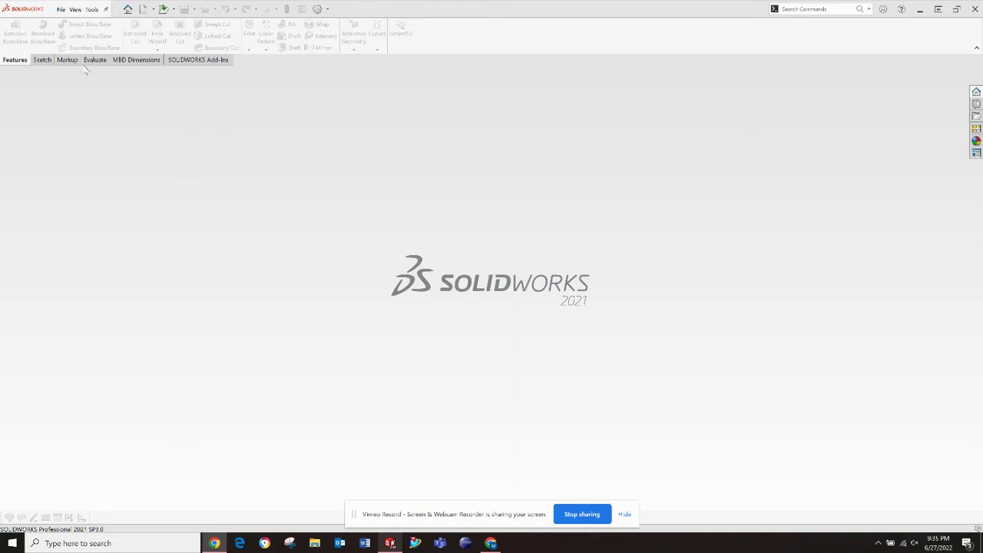
- Create a new blank SOLIDWORKS part document, Part7
click(62, 9)
click(67, 24)
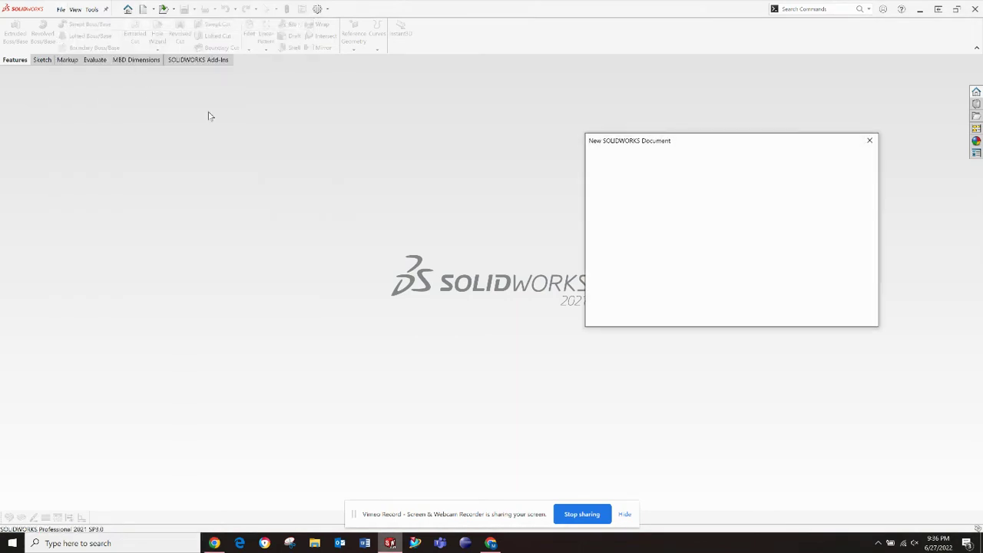
click(634, 223)
click(762, 313)
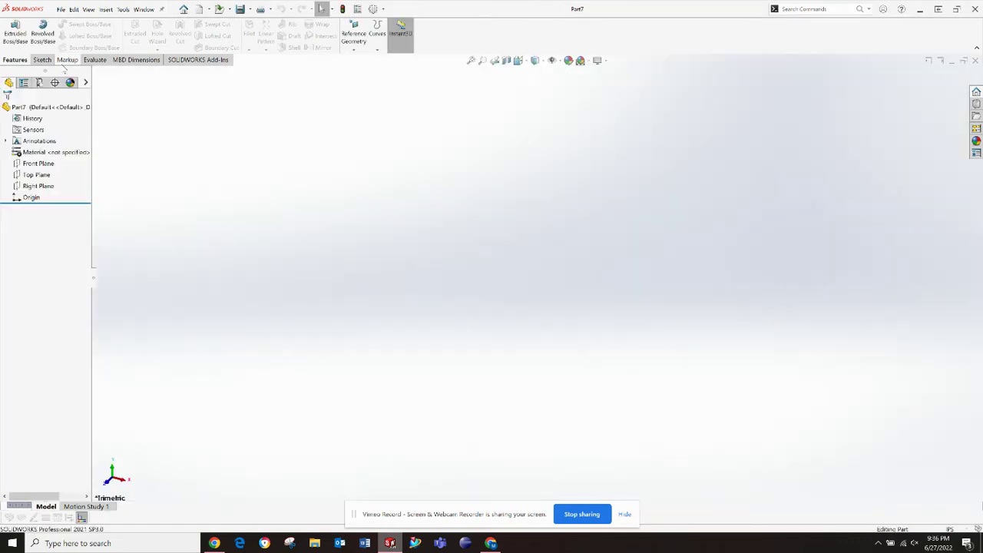
click(42, 60)
- Sketch on the Front Plane a 90° centerpoint arc of radius 2.00 centred at the origin
click(10, 34)
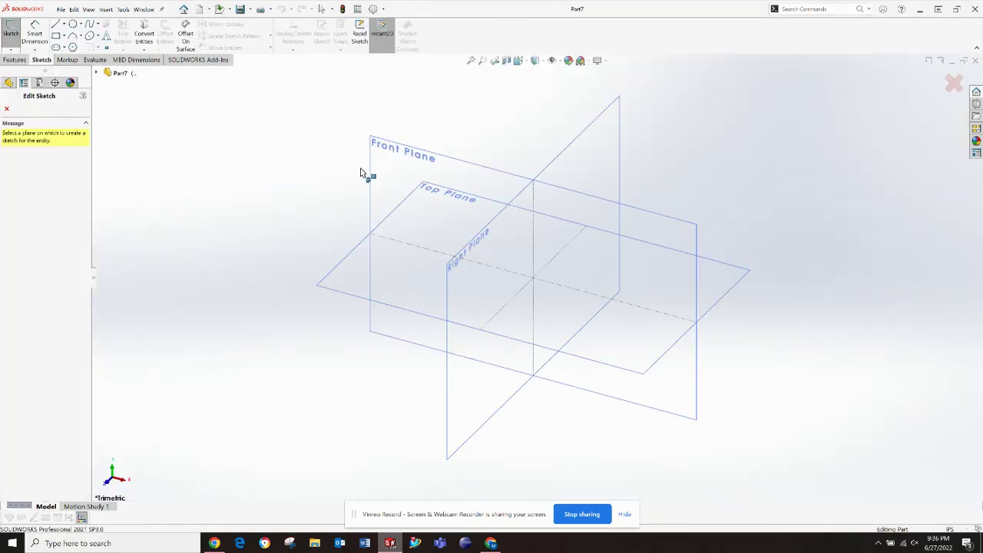
click(388, 175)
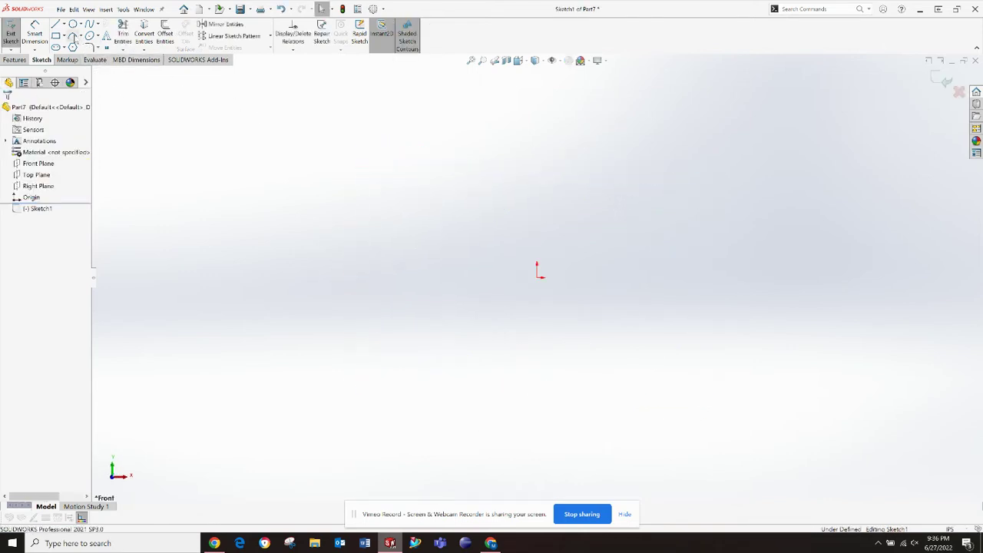
click(73, 36)
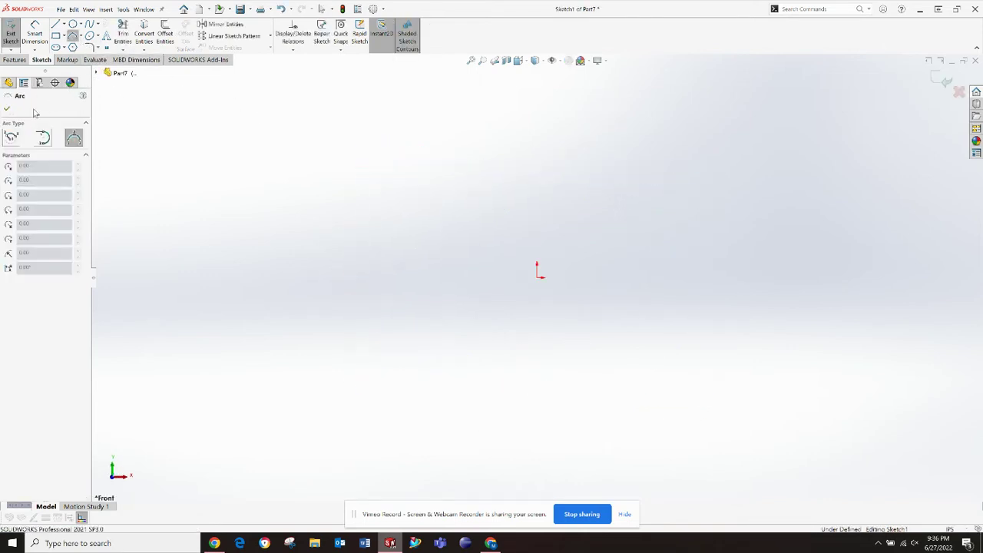
click(537, 278)
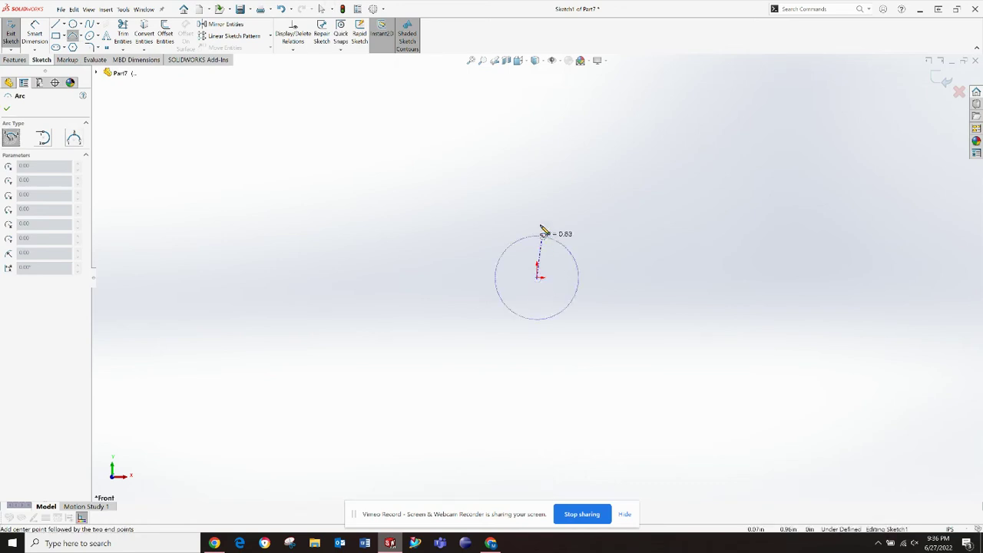
click(537, 174)
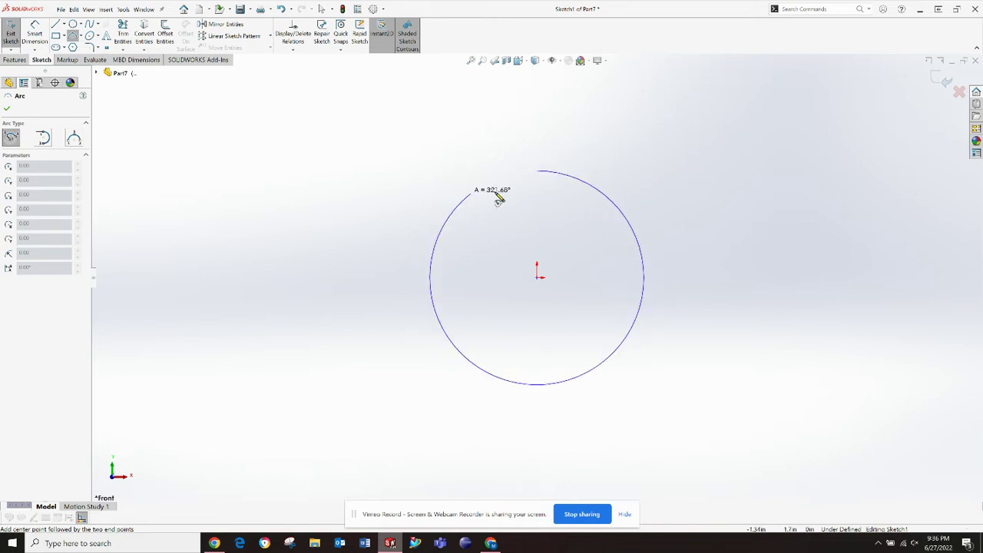
click(643, 278)
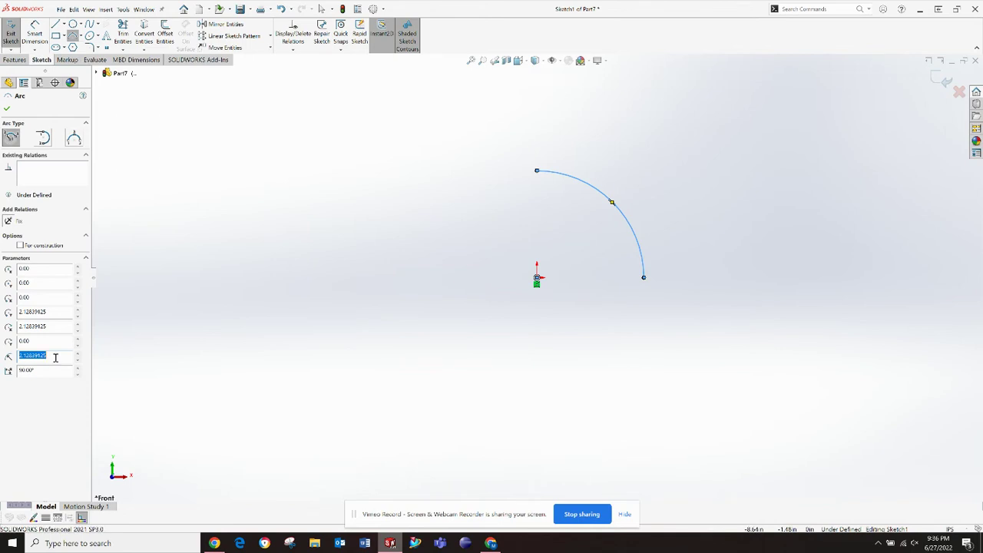
text(2)
key(Return)
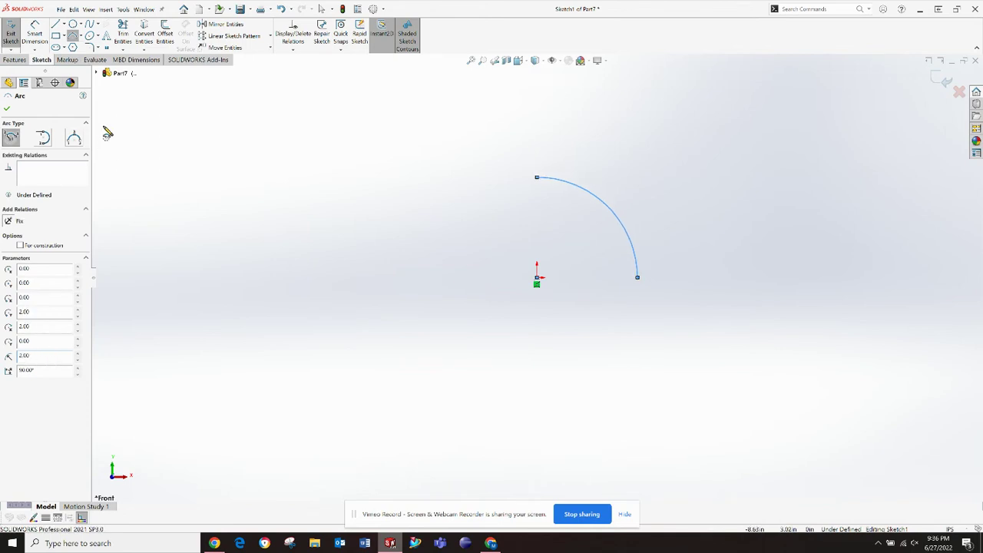
- Draw a horizontal helper centerline of length 2.00 from the first arc's end
click(63, 24)
click(77, 42)
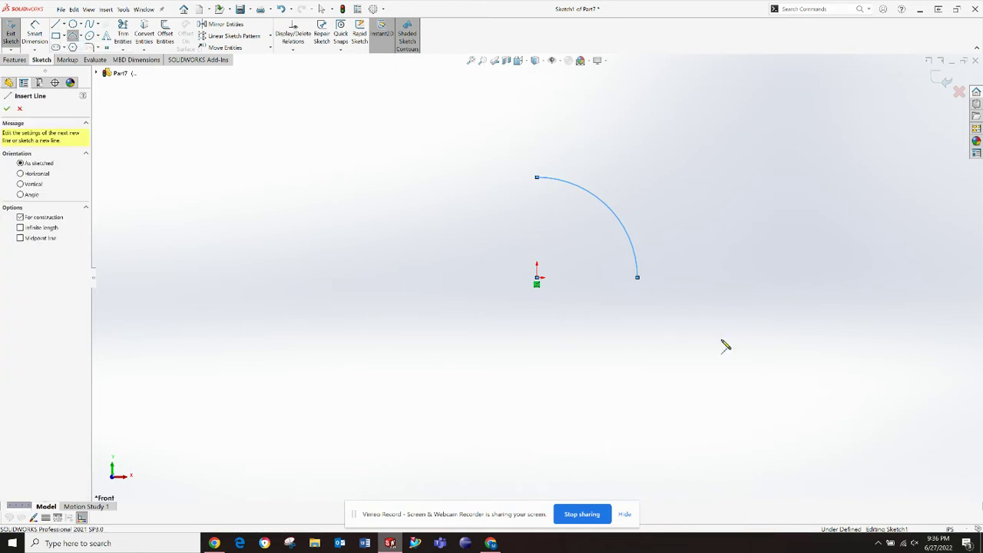
click(637, 277)
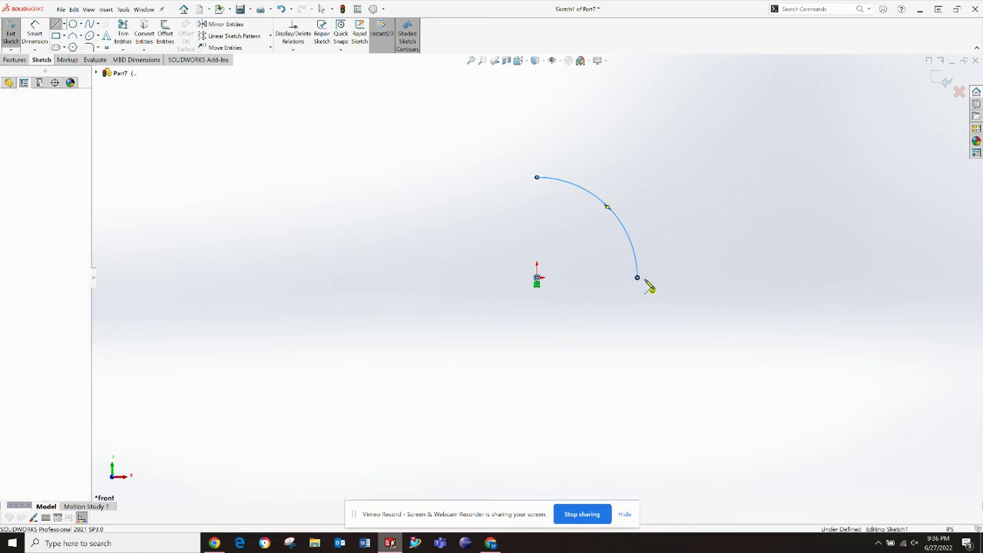
double_click(714, 277)
key(Escape)
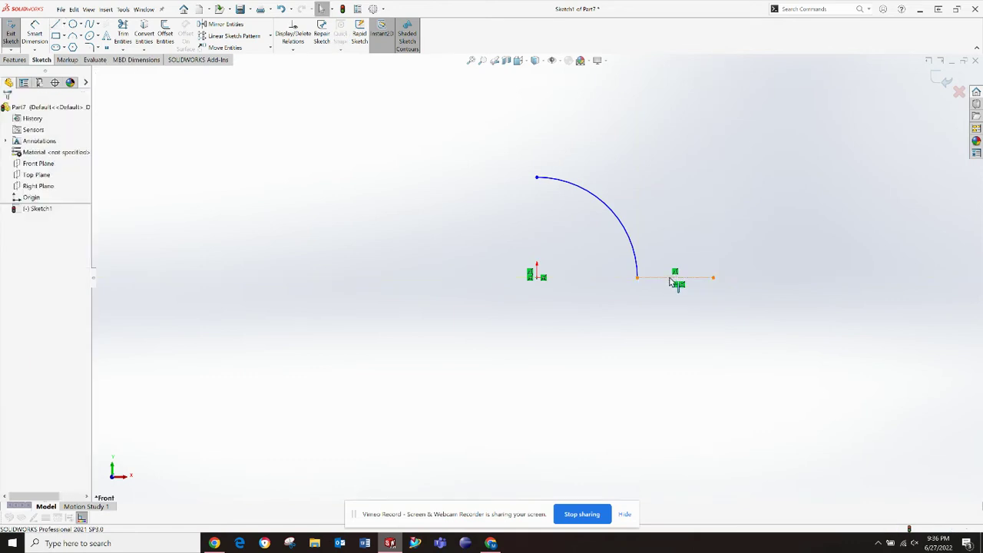
click(669, 279)
text(2)
key(Return)
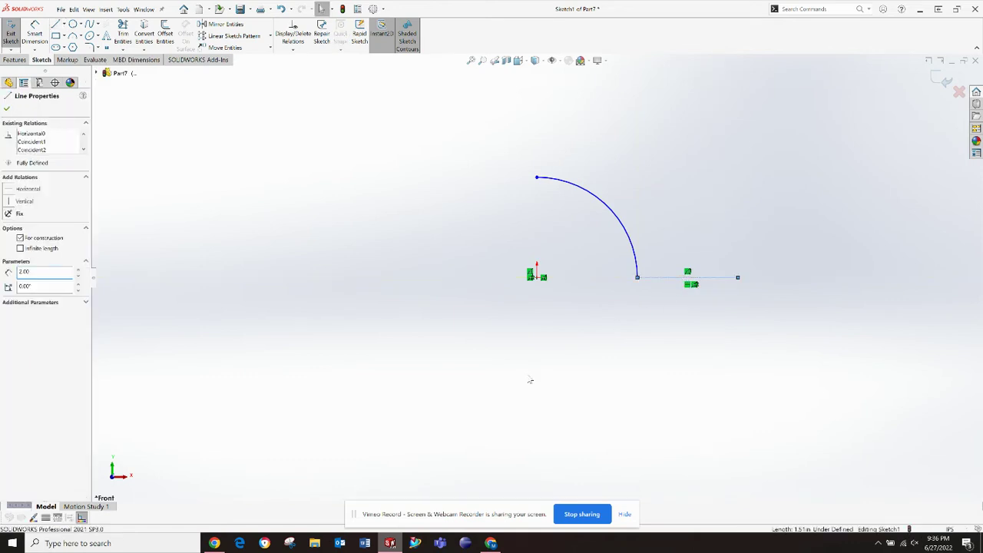
- Draw a second 90° arc centred at (4.00, 0), curving downward from the first arc's end
click(73, 36)
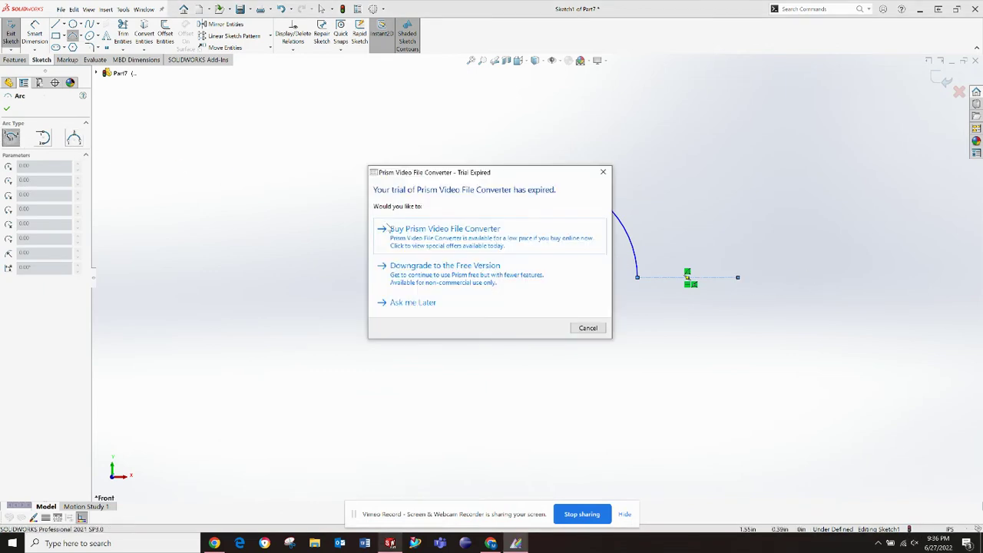
click(602, 172)
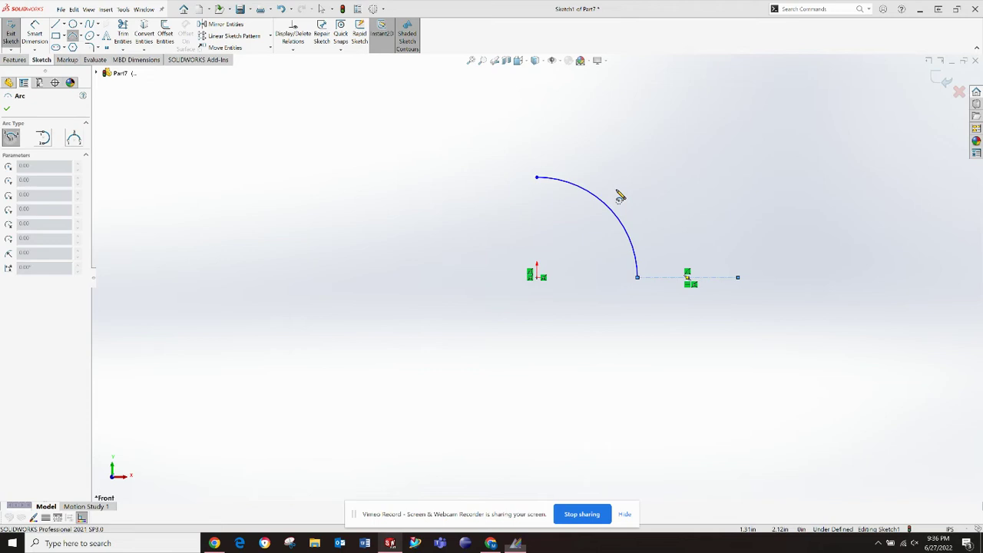
click(737, 278)
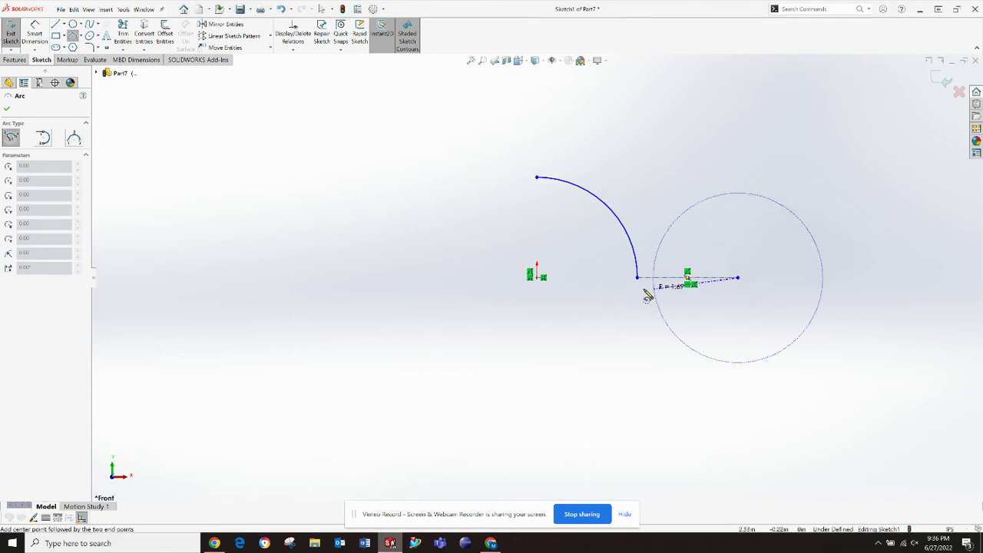
click(637, 277)
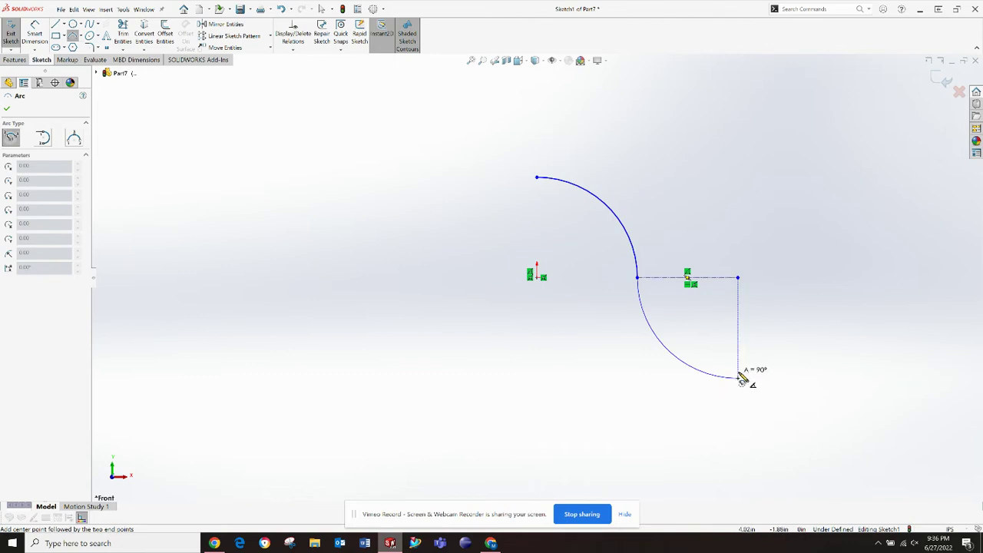
click(738, 376)
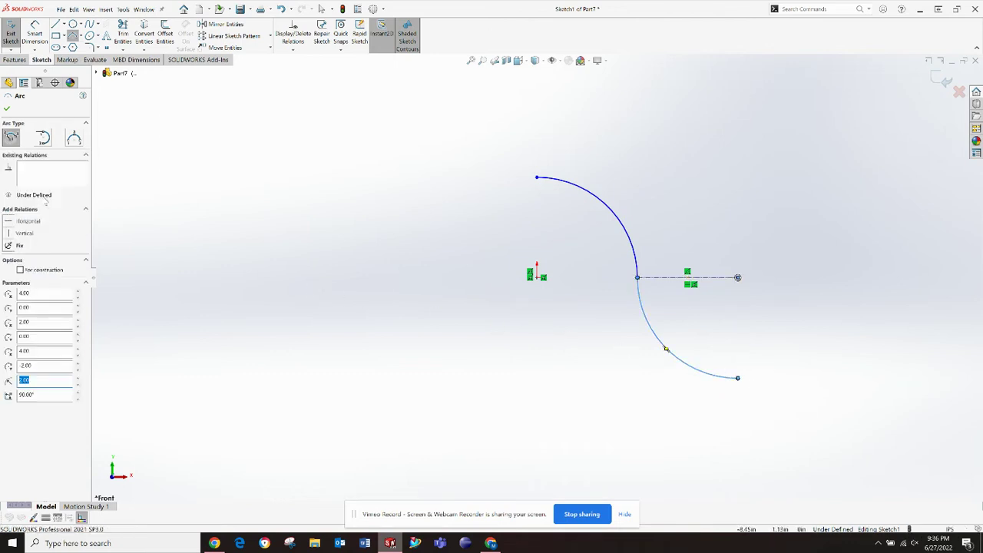
- Delete the helper centerline, leaving the S-shaped two-arc path
click(8, 109)
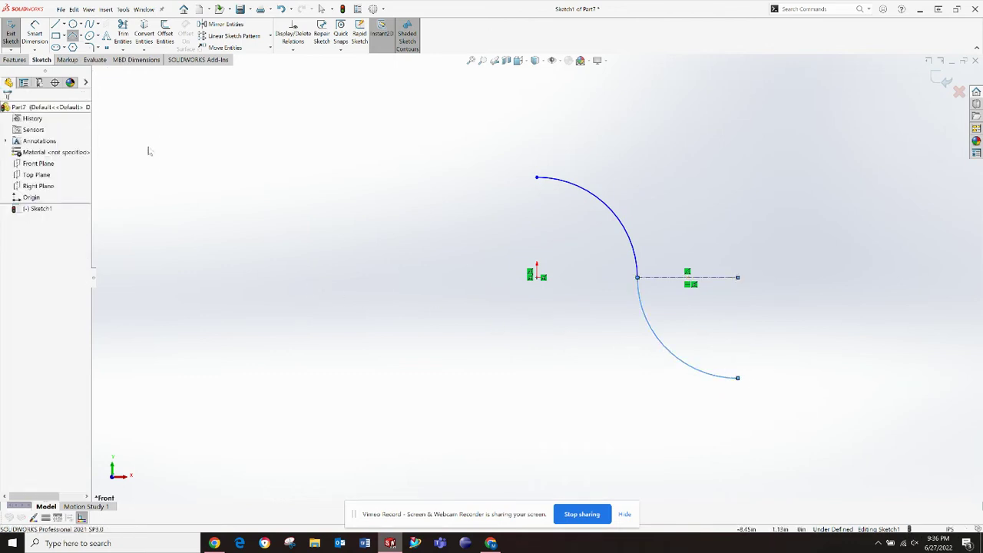
click(593, 304)
click(665, 277)
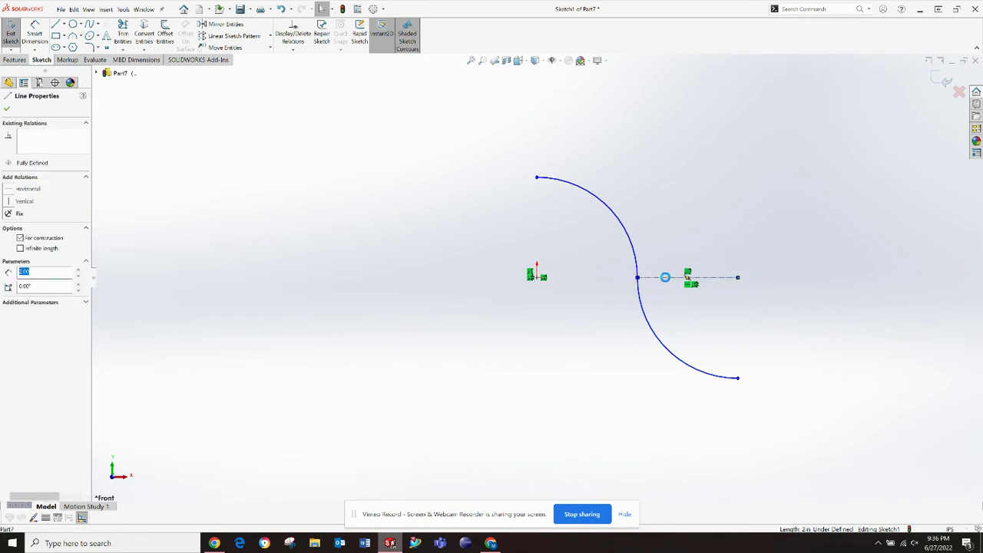
key(Delete)
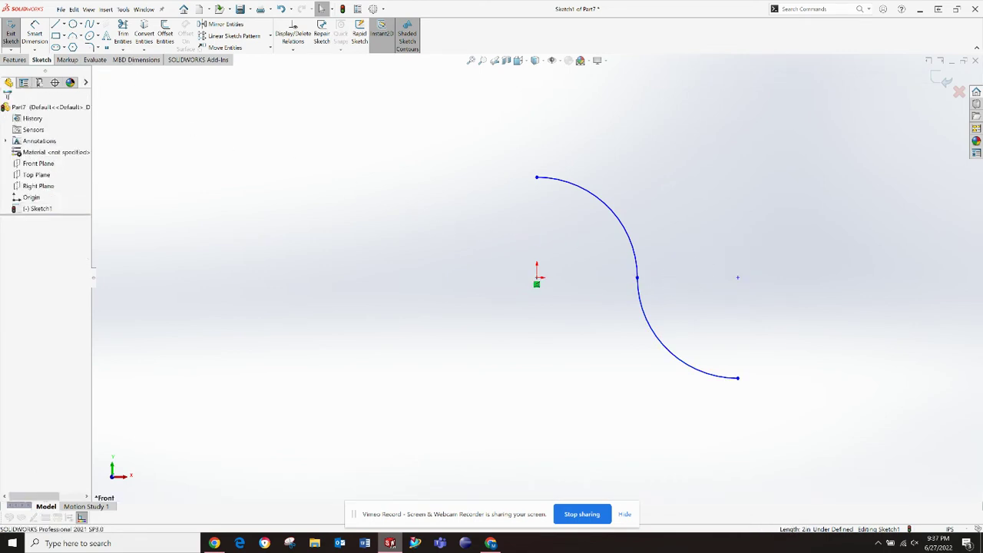
- Close the path sketch and switch to the Left view to see the path edge-on
click(13, 38)
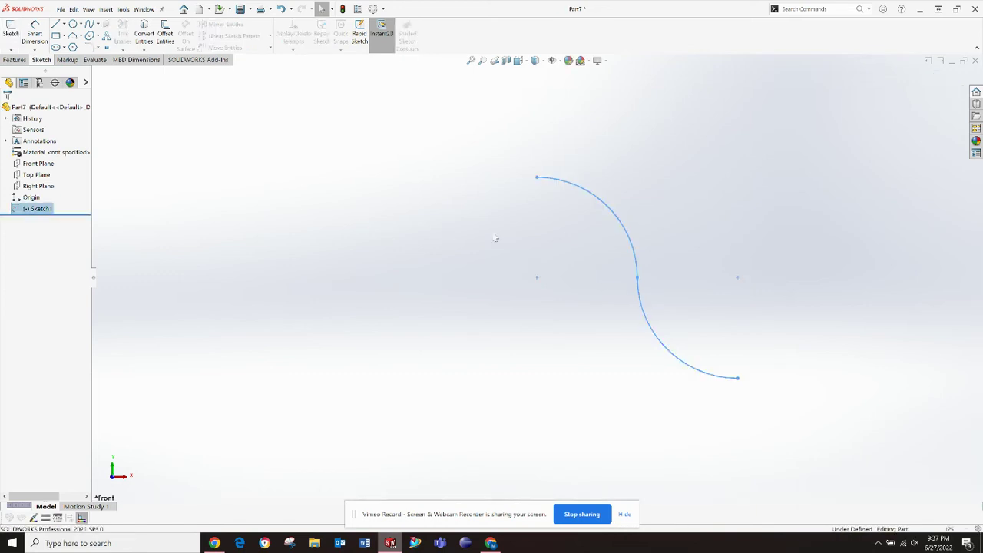
click(518, 230)
mouse_move(520, 230)
middle_down()
mouse_move(623, 215)
mouse_move(638, 266)
mouse_move(612, 310)
mouse_move(627, 312)
mouse_move(638, 292)
middle_up()
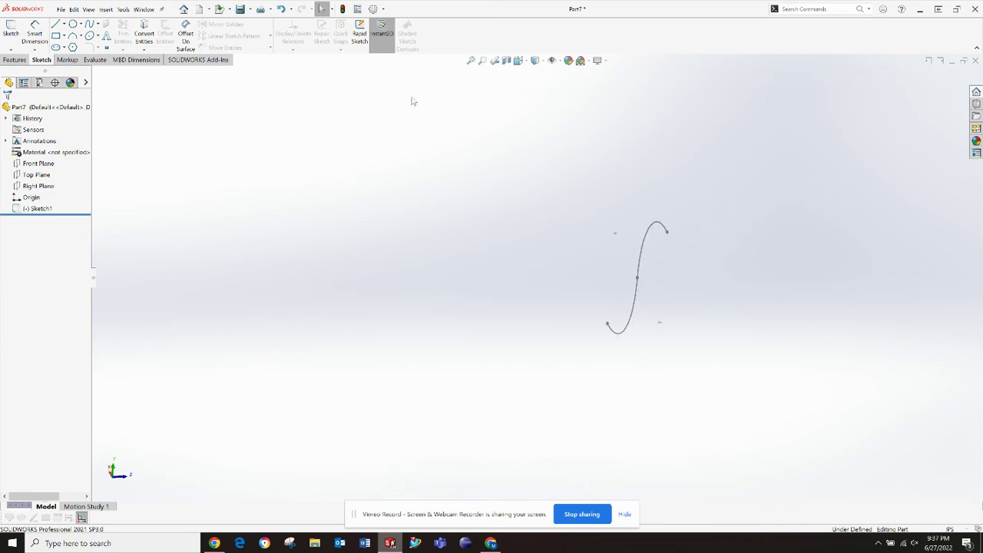
click(518, 60)
middle_drag(503, 201, 475, 320)
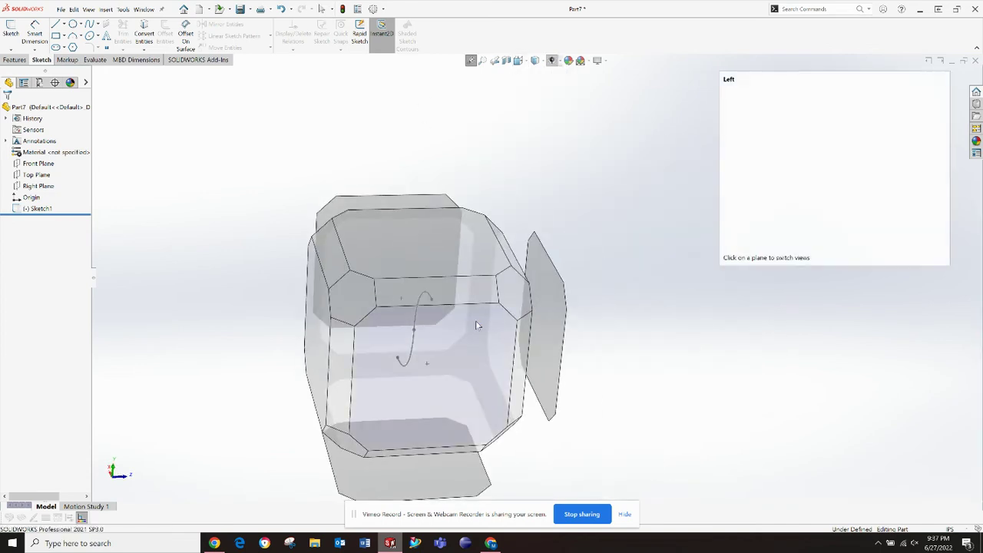
click(477, 321)
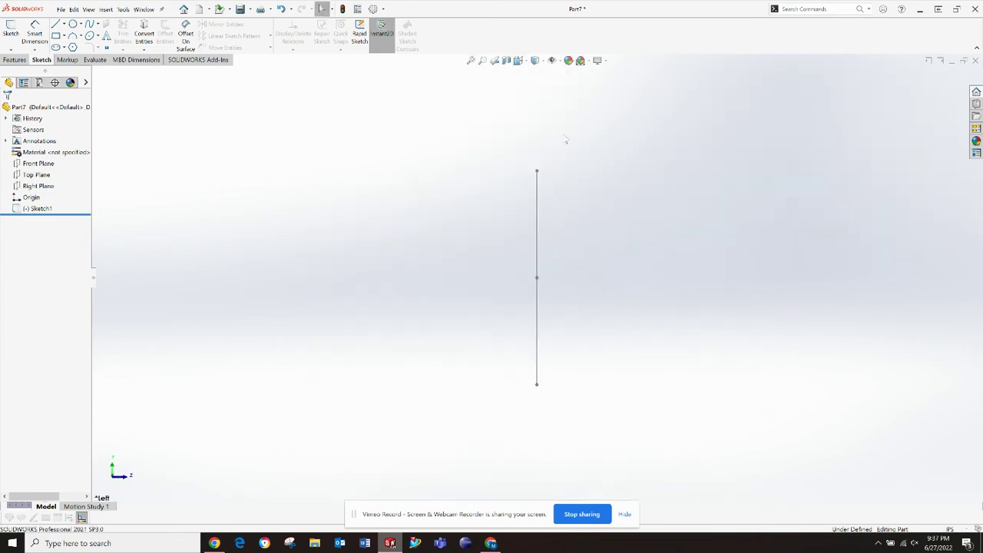
middle_drag(526, 246, 466, 264)
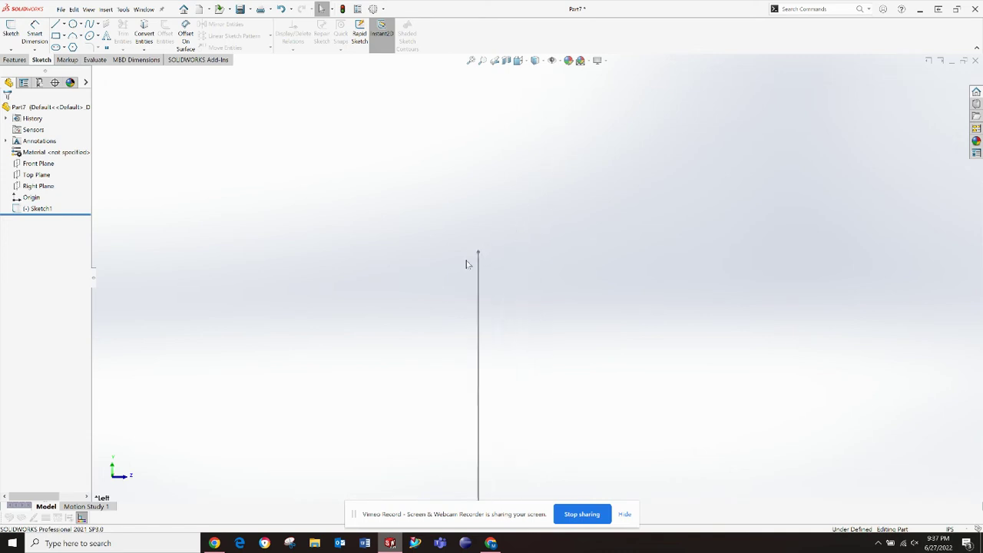
- Start a new sketch on the Right Plane with the Line tool
right_click(40, 186)
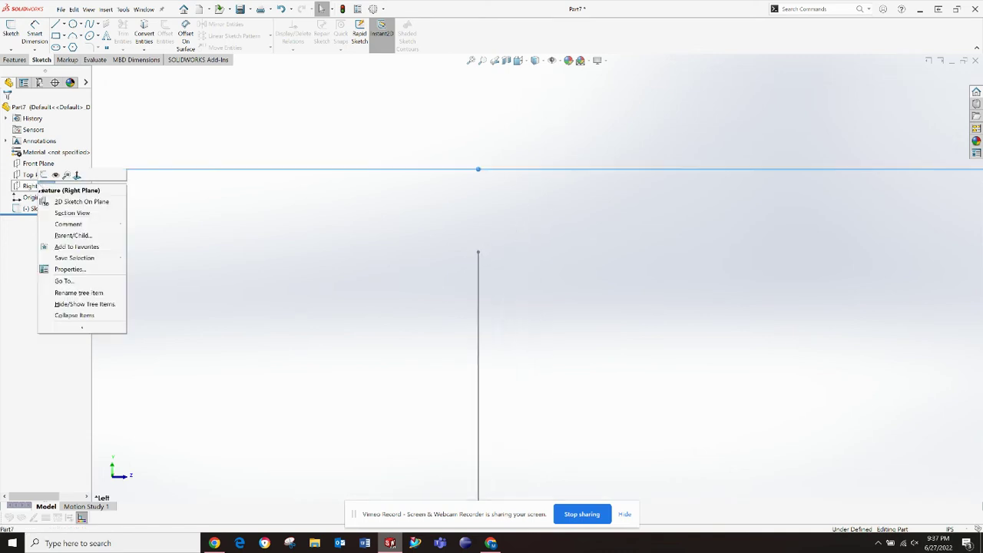
click(44, 175)
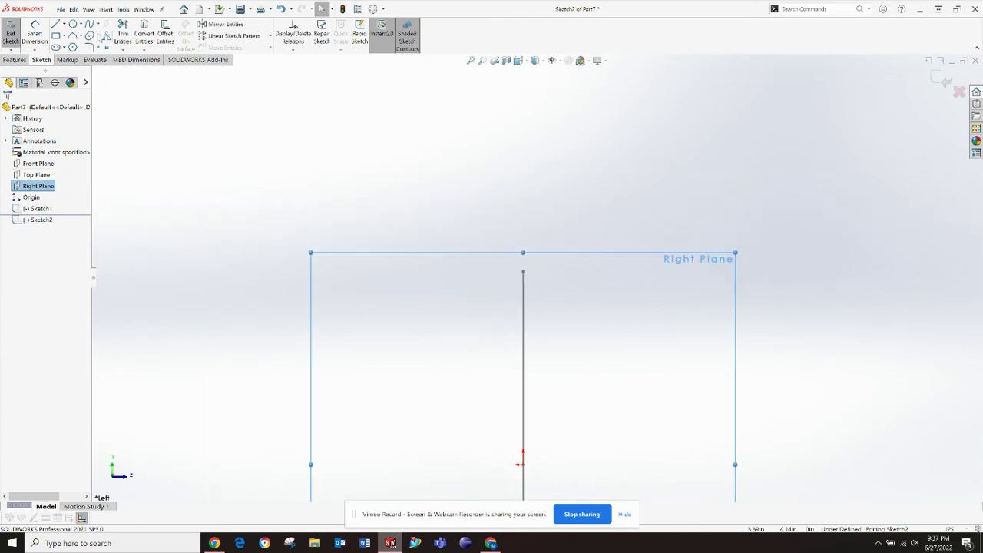
click(72, 24)
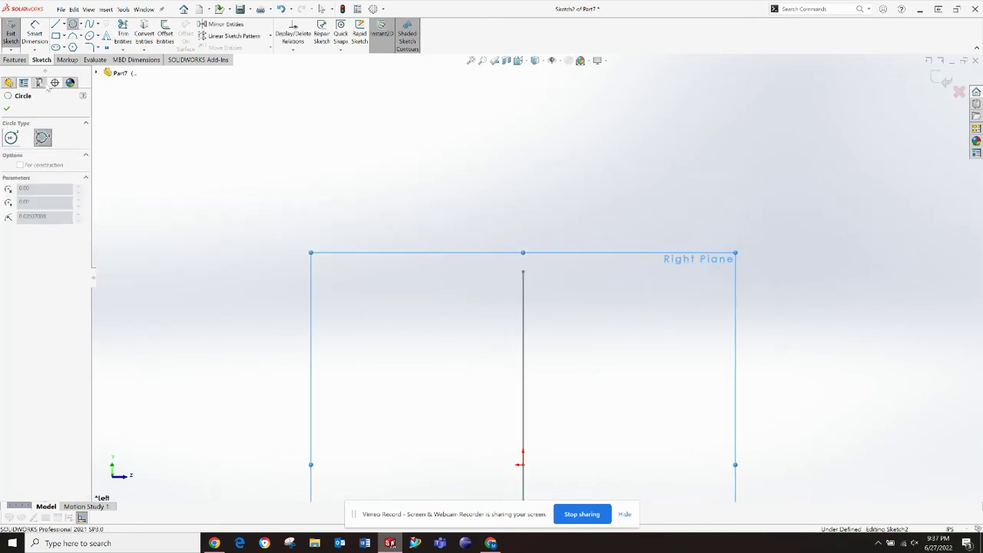
click(55, 24)
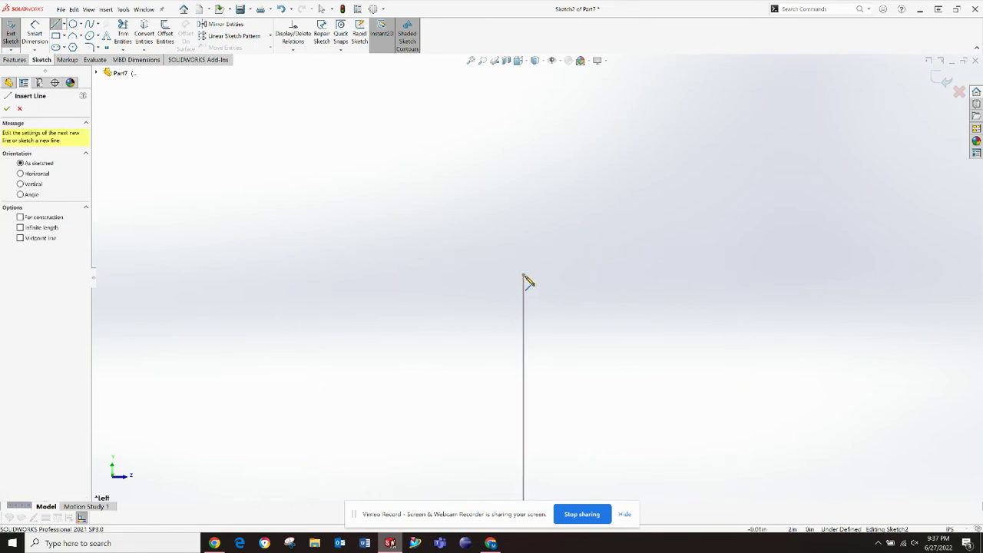
- Draw a closed four-line rectangle around the top end of the edge-on path
click(523, 277)
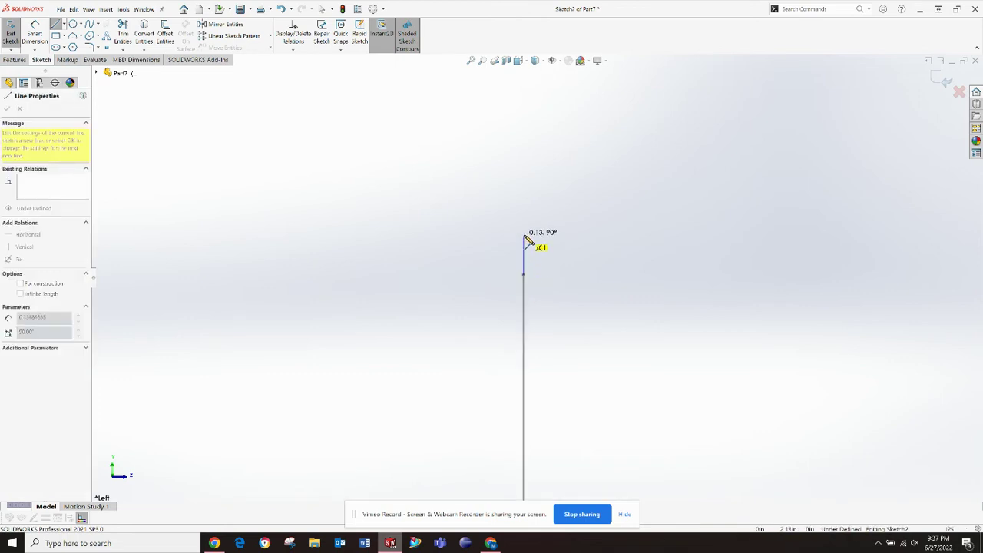
click(523, 239)
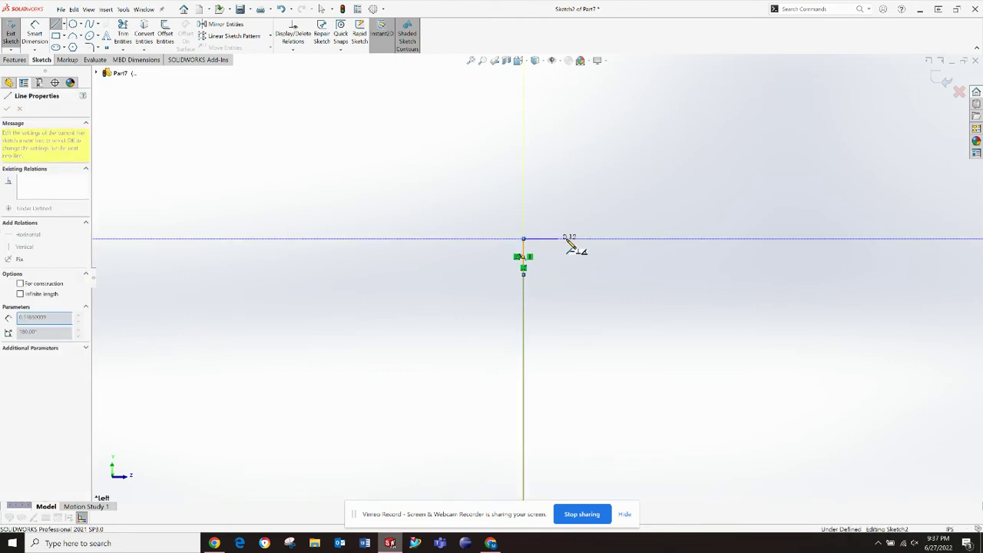
click(579, 238)
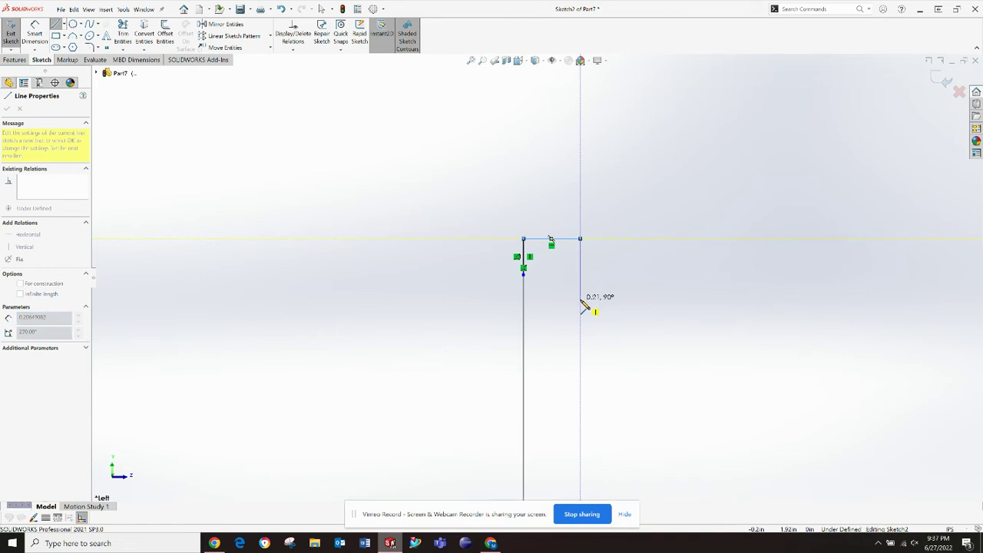
click(580, 299)
click(471, 298)
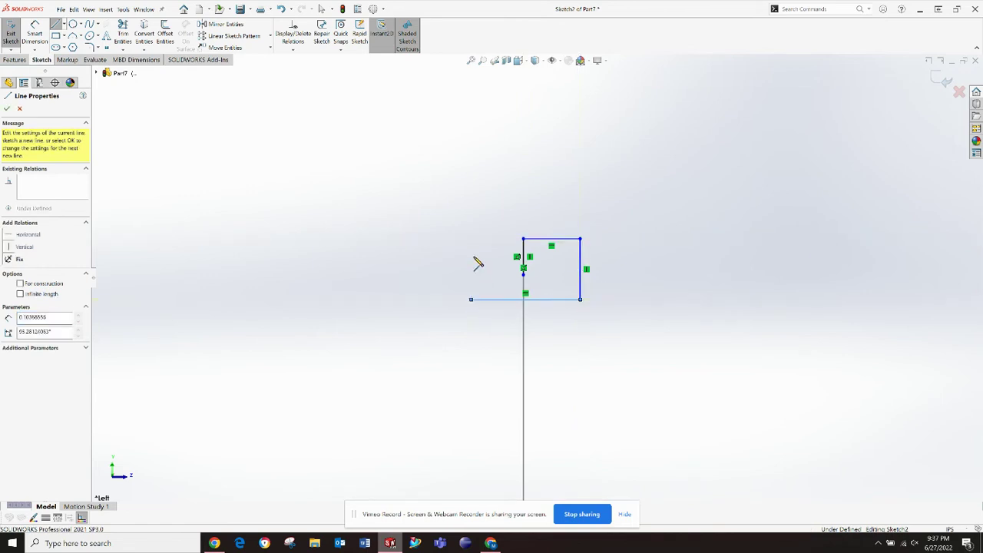
click(472, 239)
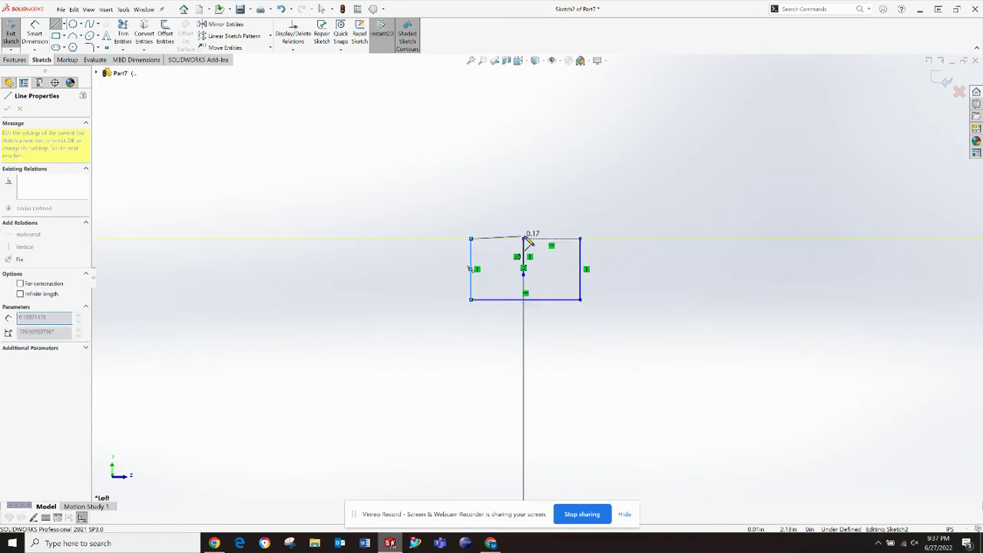
click(523, 239)
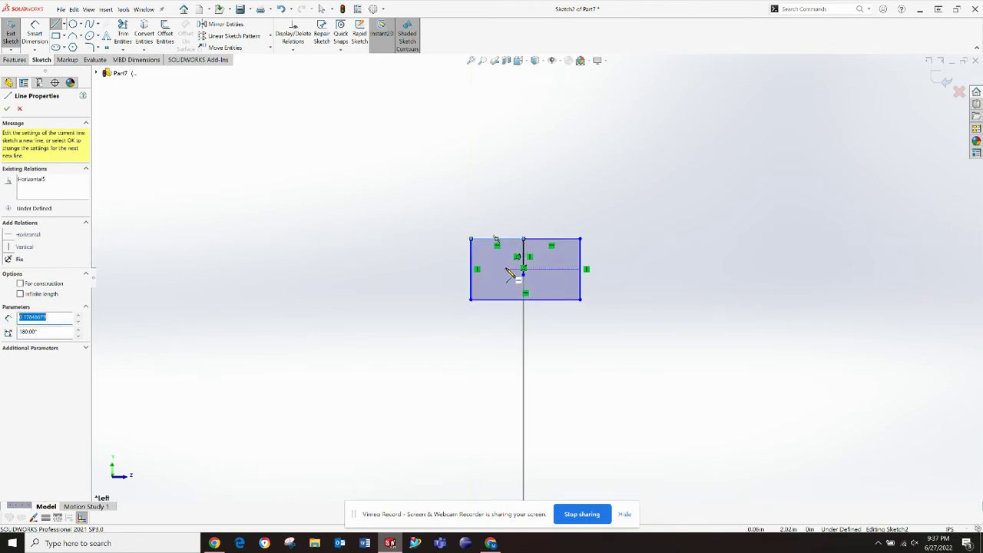
key(Escape)
key(Escape)
click(522, 255)
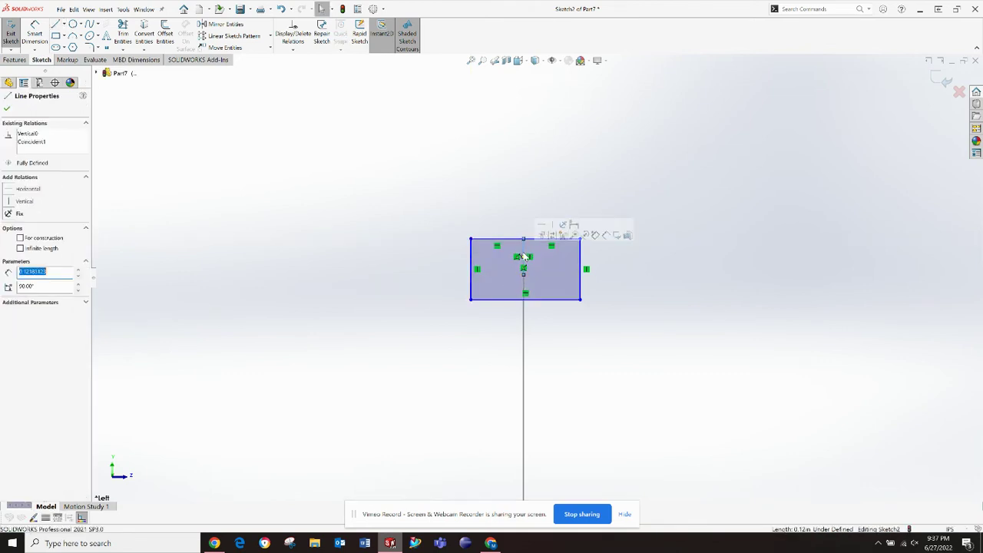
key(Escape)
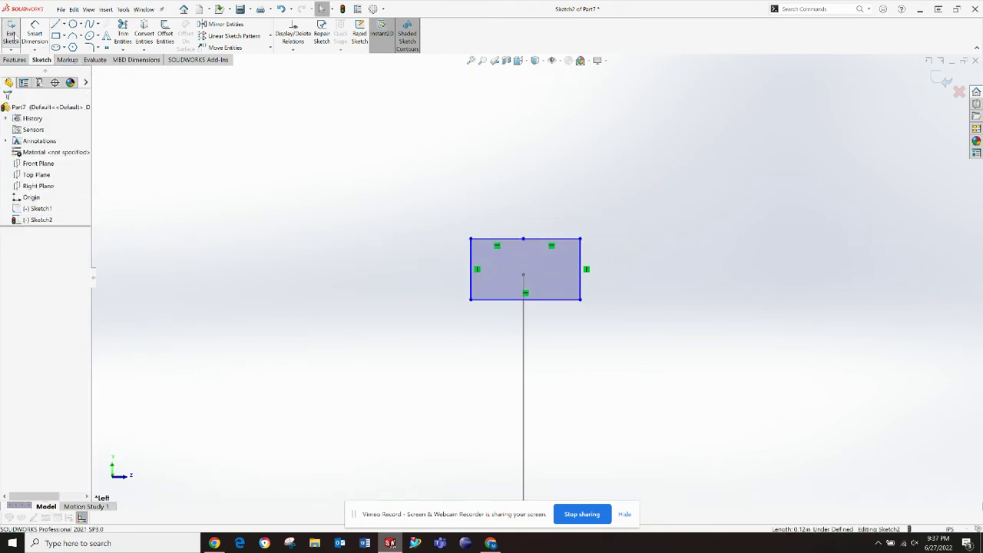
- Close Sketch2 and orbit the view to show the rectangle profile and S-path in 3D
click(11, 33)
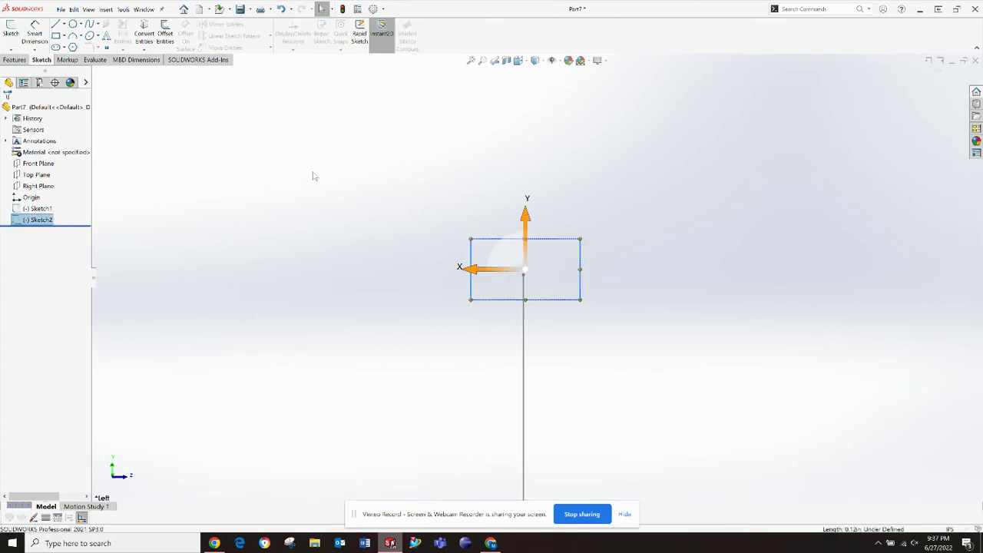
click(373, 235)
middle_drag(373, 235, 525, 347)
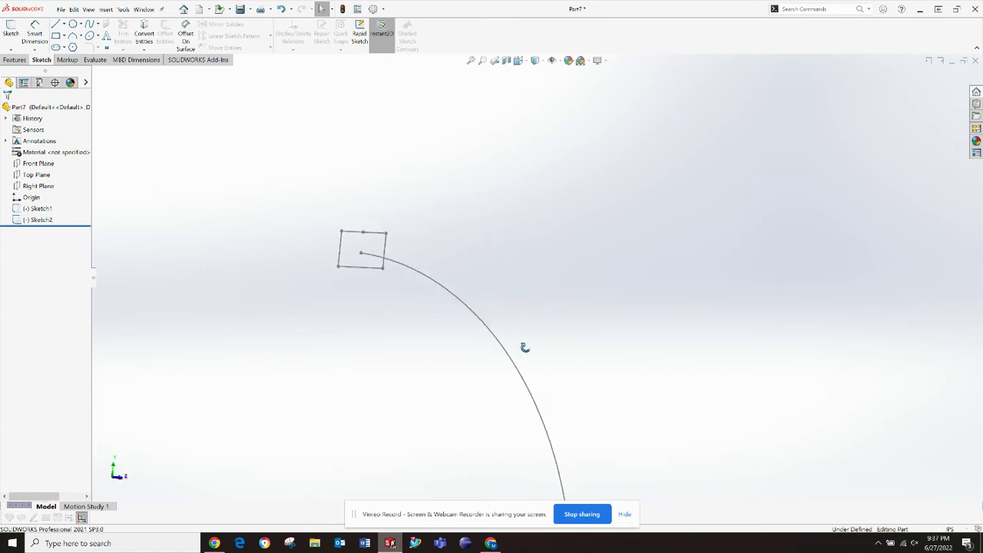
middle_drag(524, 348, 316, 193)
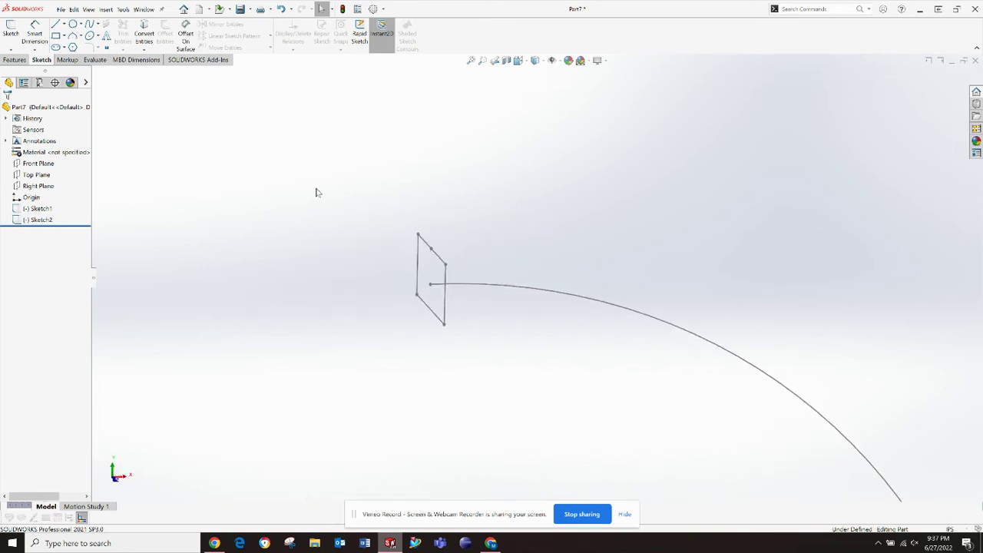
click(15, 61)
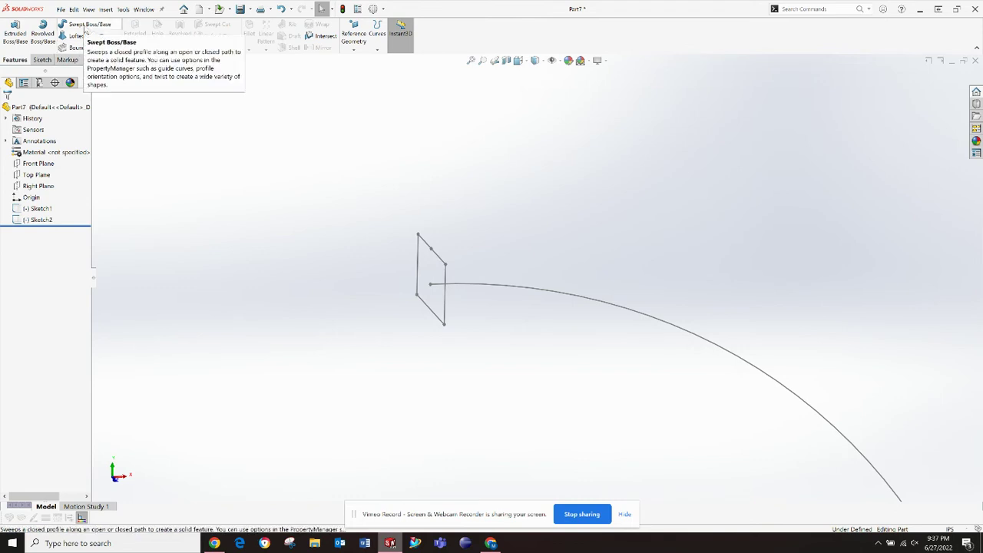
- Set up a Swept Boss/Base with Sketch2 as profile and Sketch1 as path
click(86, 26)
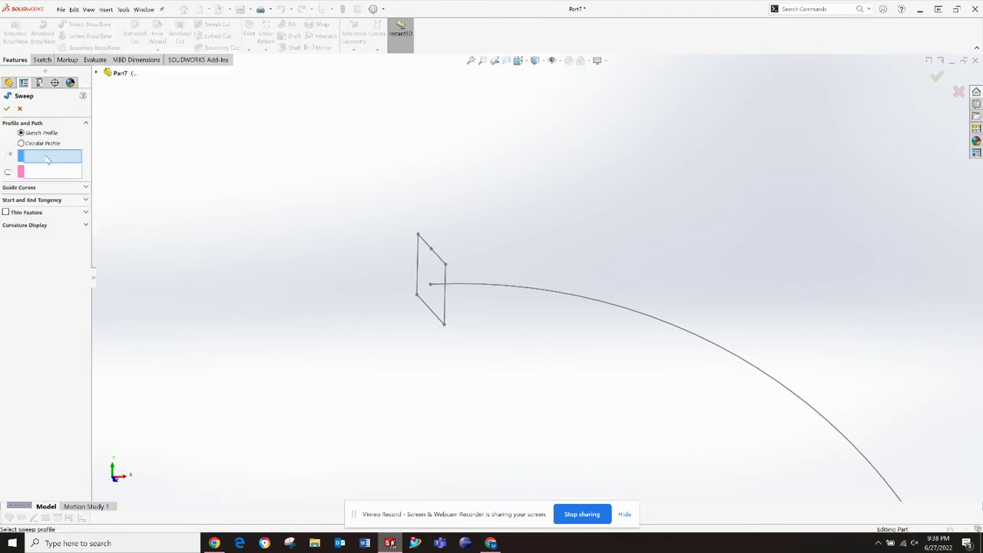
click(439, 262)
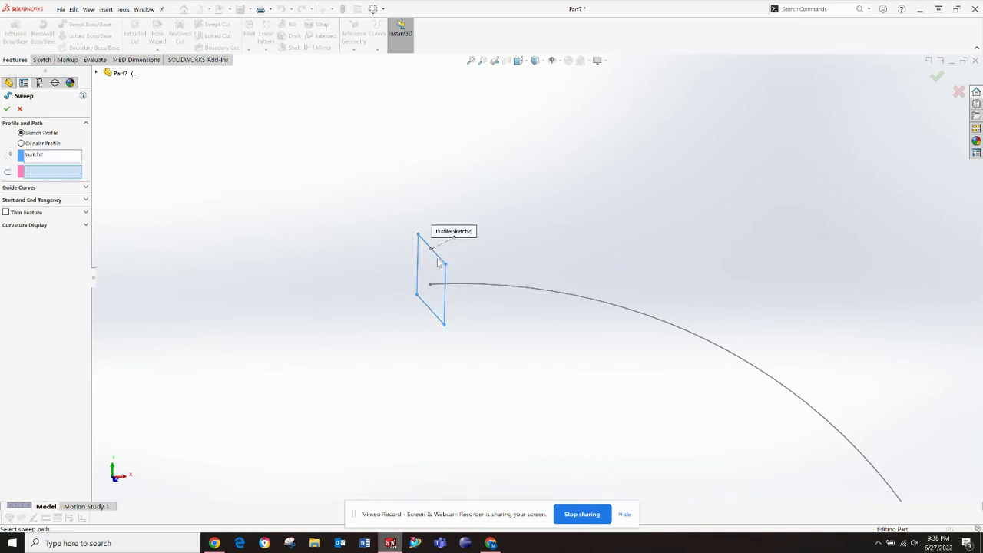
click(457, 285)
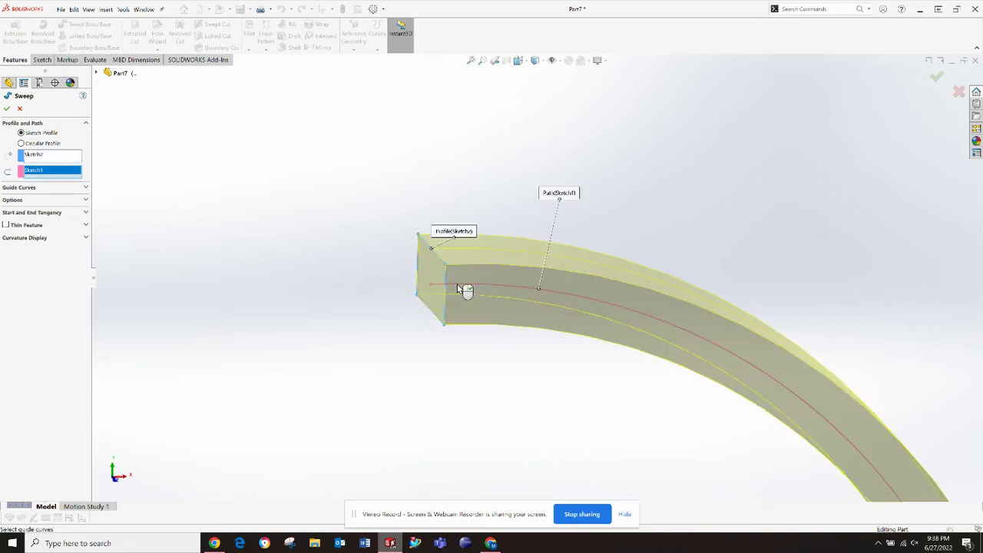
middle_drag(407, 330, 592, 395)
scroll(593, 395, up, 1)
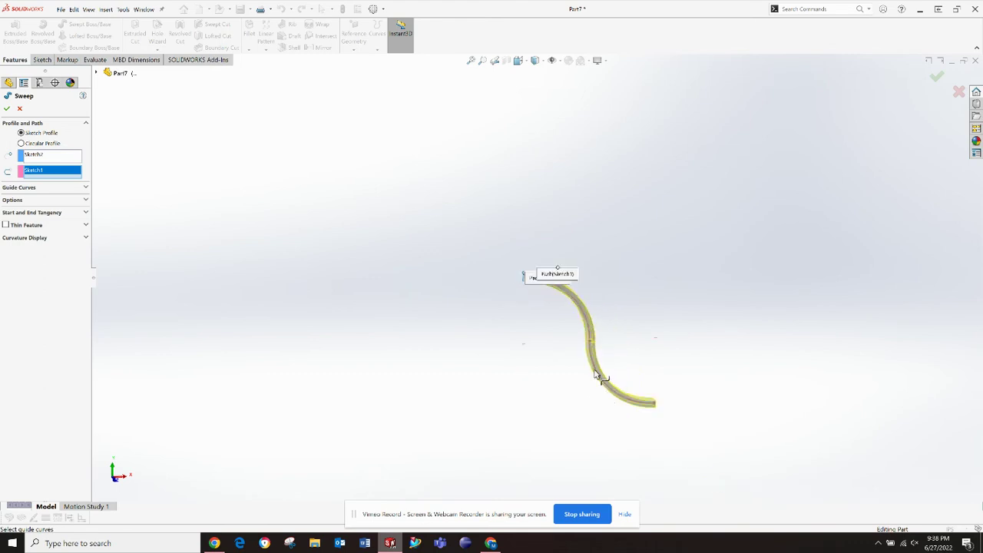
scroll(528, 306, down, 3)
middle_drag(507, 300, 506, 351)
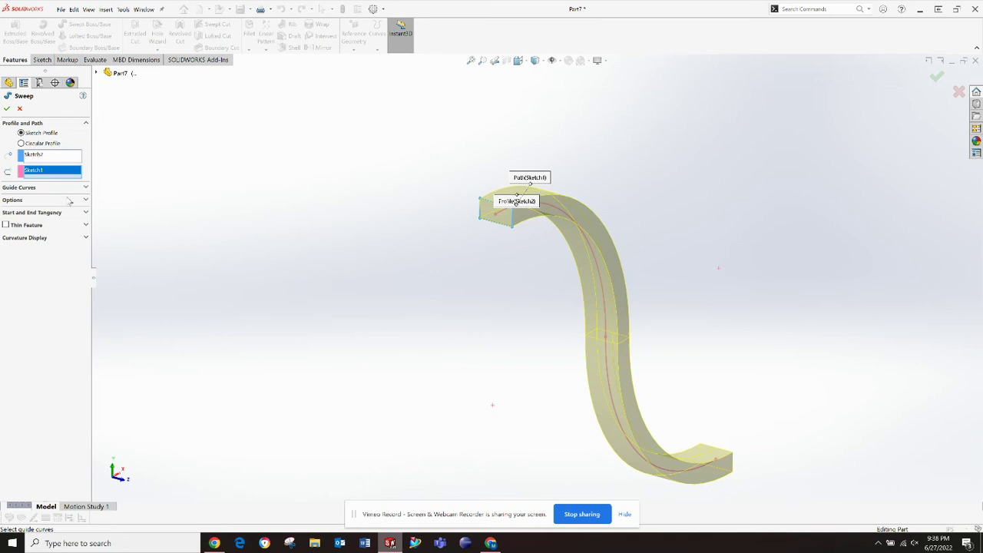
click(86, 188)
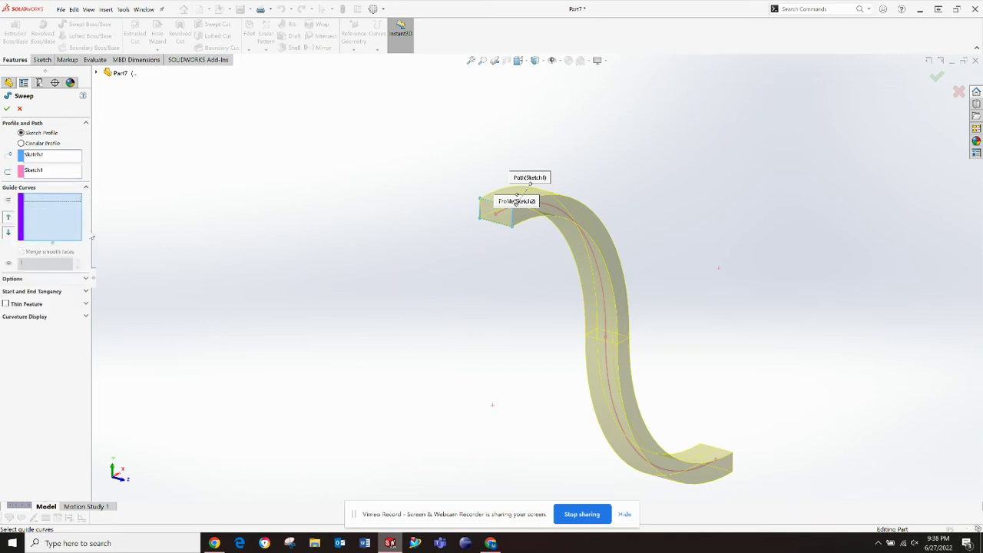
- Give the sweep a 360° profile twist and create Sweep1
click(87, 280)
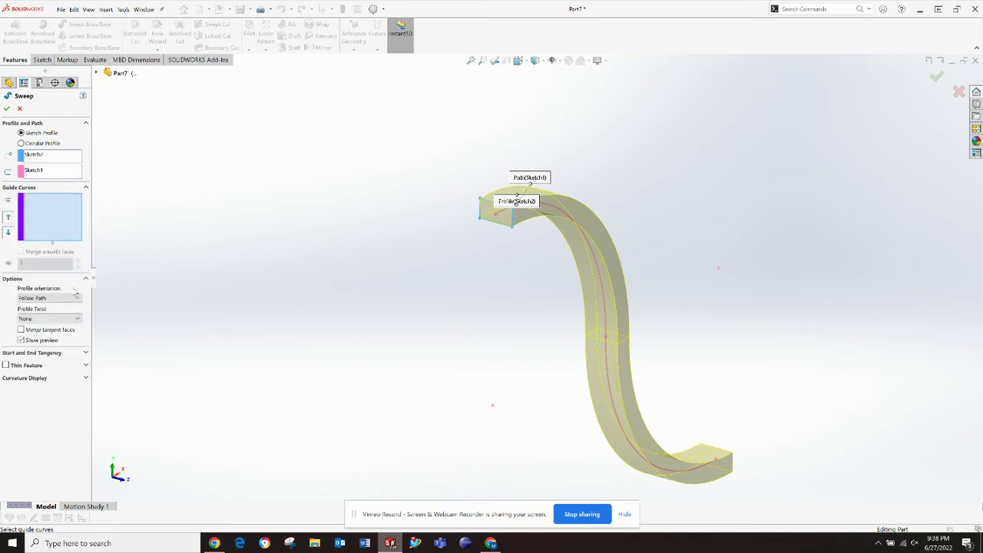
click(58, 318)
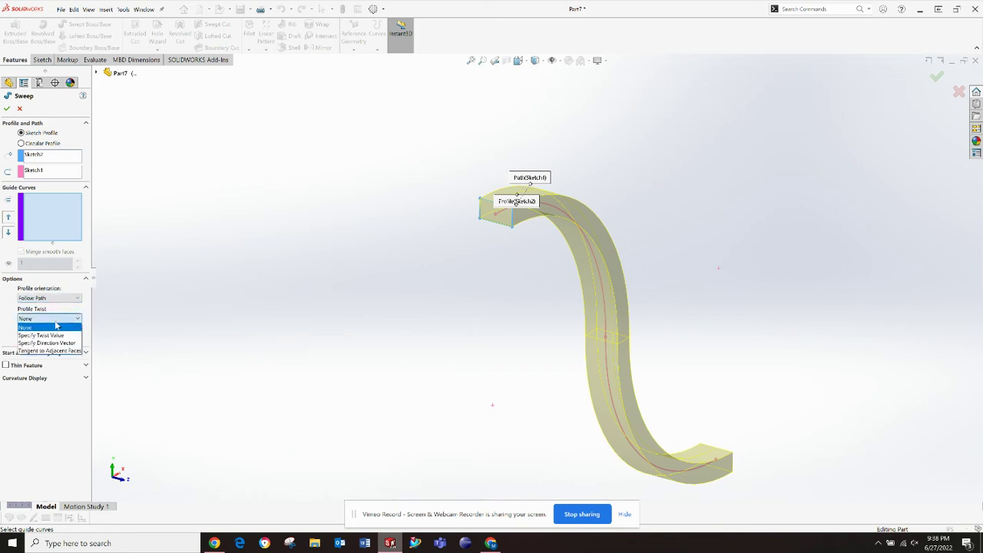
click(60, 336)
text(90)
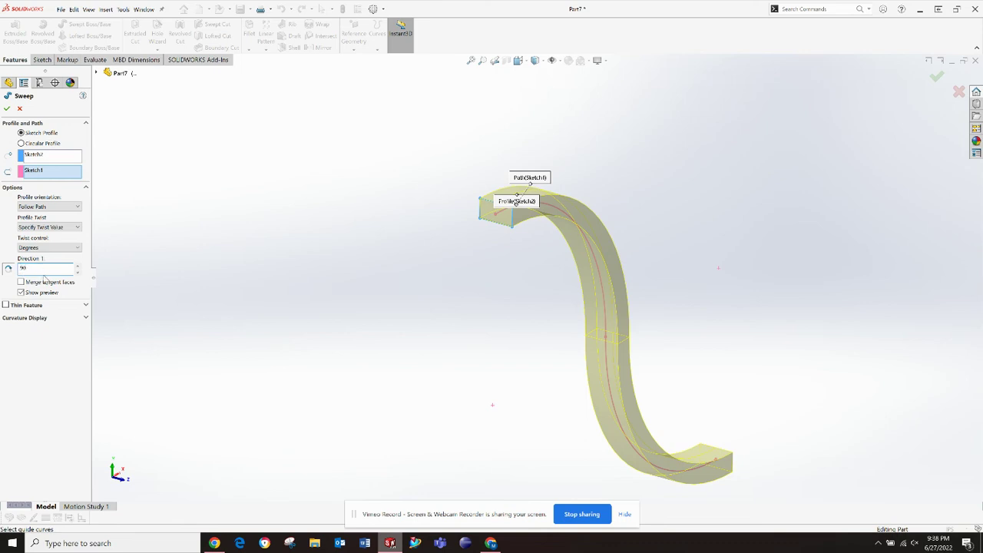
key(Return)
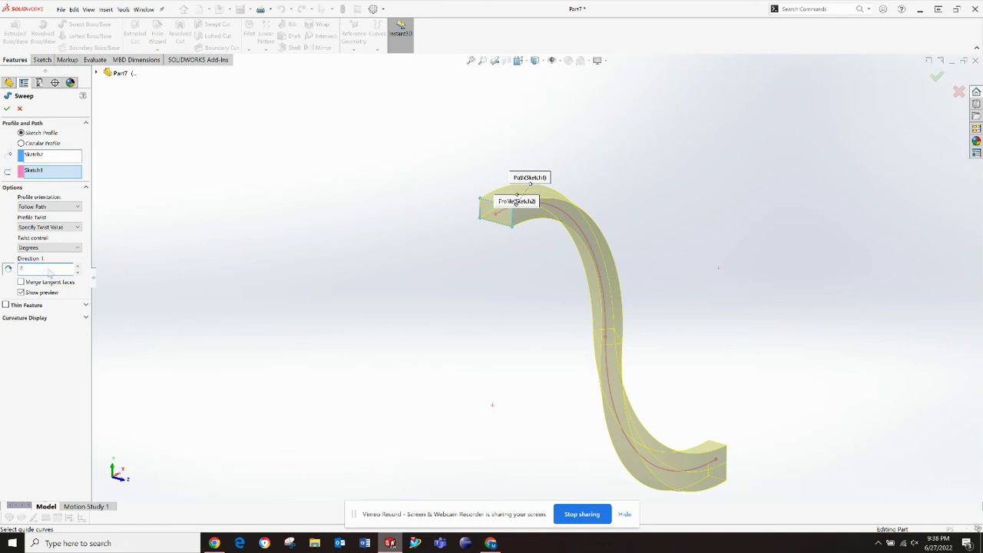
text(360)
key(Return)
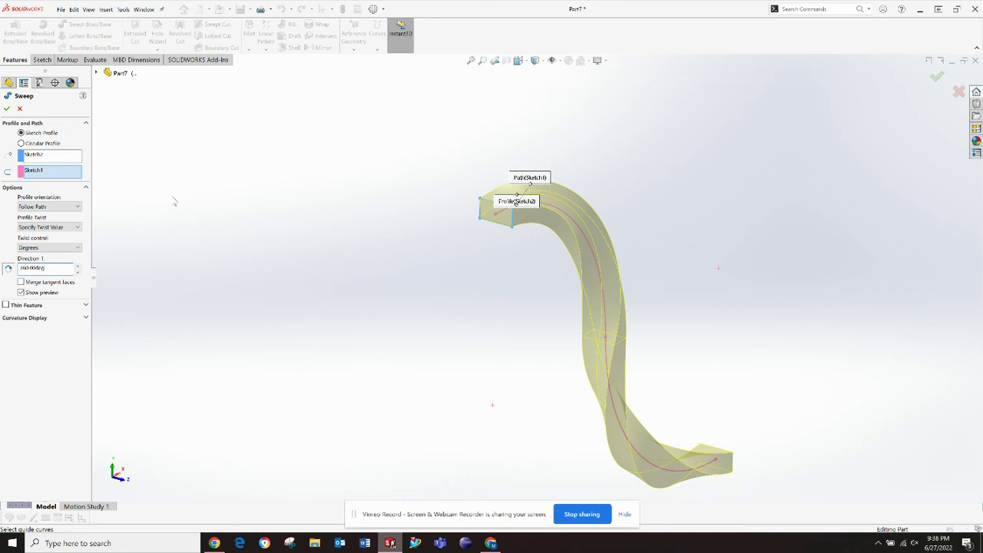
key(Return)
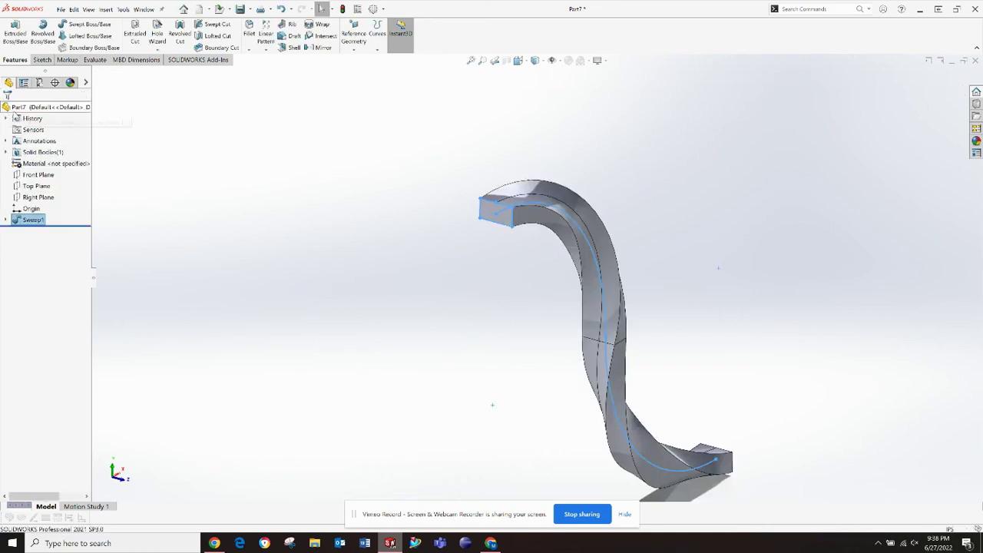
click(519, 367)
scroll(543, 408, down, 3)
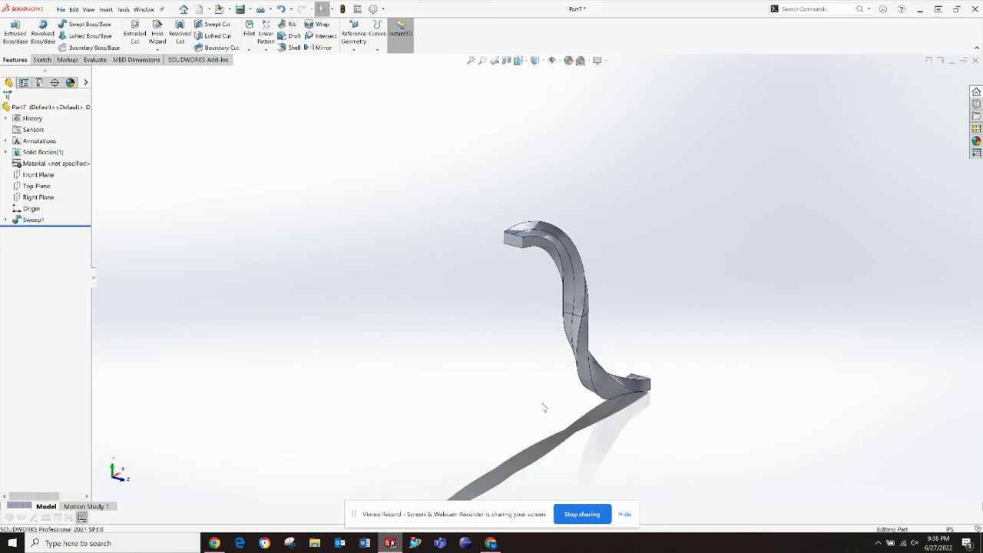
mouse_move(556, 387)
middle_down()
mouse_move(500, 330)
mouse_move(450, 311)
mouse_move(348, 294)
mouse_move(234, 292)
middle_up()
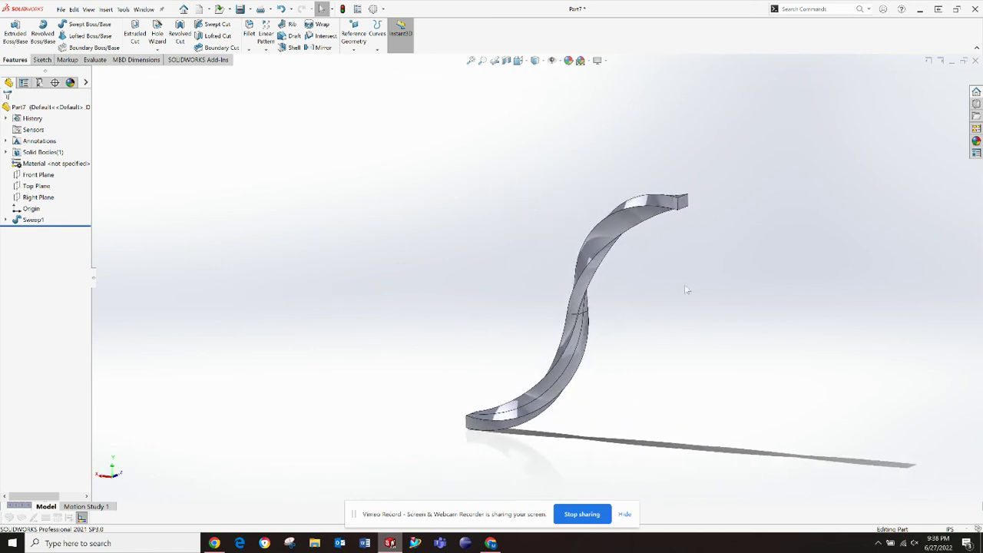
mouse_move(686, 290)
middle_down()
mouse_move(621, 267)
mouse_move(532, 280)
mouse_move(513, 295)
mouse_move(512, 439)
mouse_move(524, 316)
mouse_move(634, 283)
mouse_move(737, 304)
mouse_move(655, 305)
mouse_move(652, 287)
mouse_move(680, 312)
mouse_move(651, 254)
mouse_move(620, 250)
mouse_move(537, 279)
mouse_move(496, 271)
mouse_move(497, 234)
mouse_move(489, 305)
mouse_move(476, 281)
mouse_move(487, 238)
mouse_move(494, 282)
mouse_move(513, 297)
middle_up()
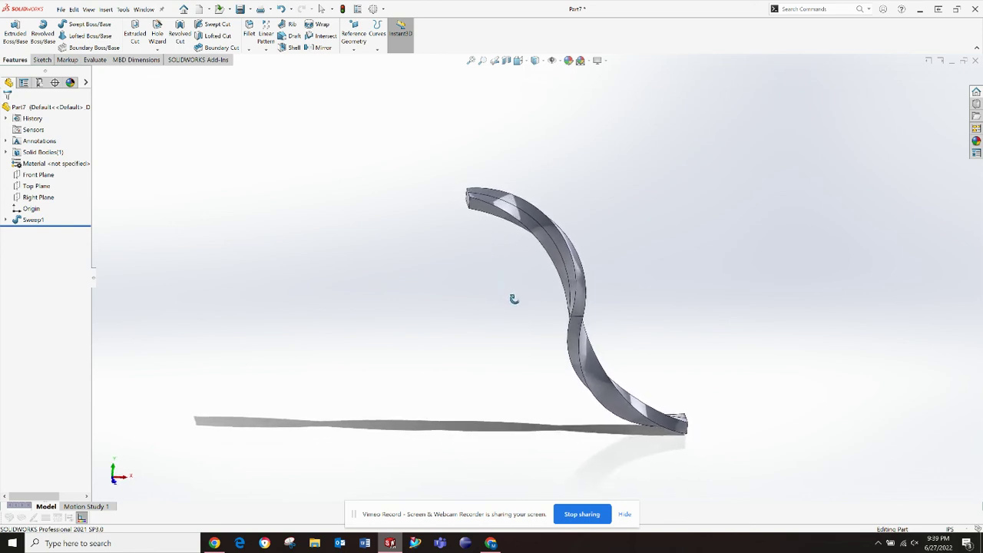
scroll(761, 368, down, 2)
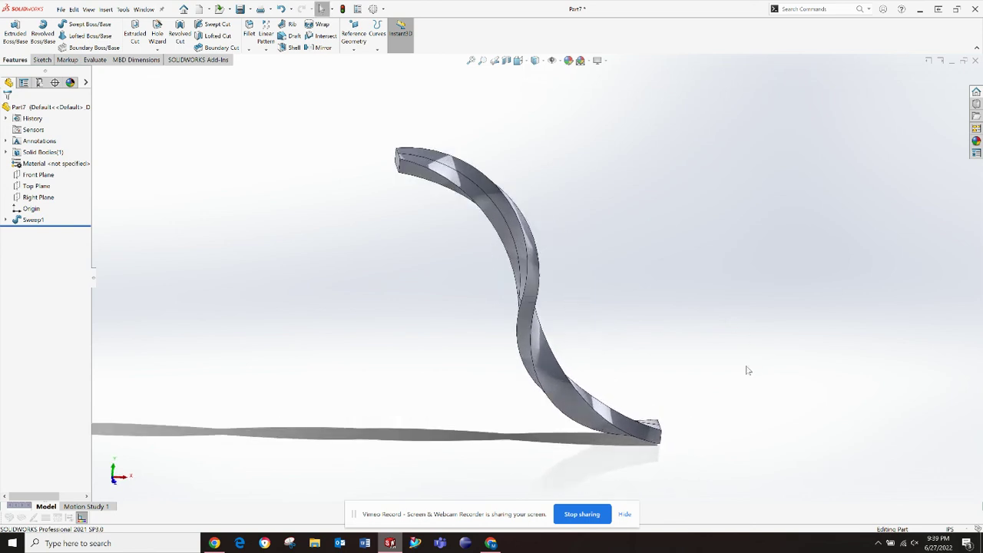